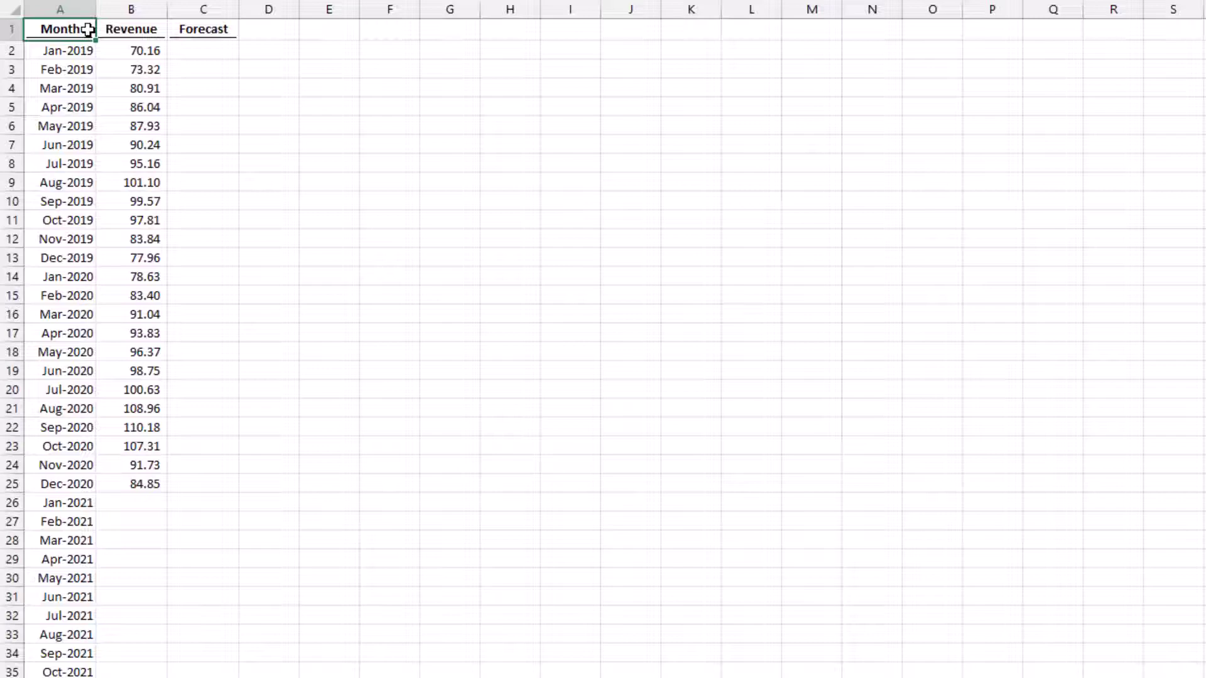
- Highlight the Jan-2019 to Dec-2020 month and revenue history beside the empty Forecast column
drag(88, 29, 135, 485)
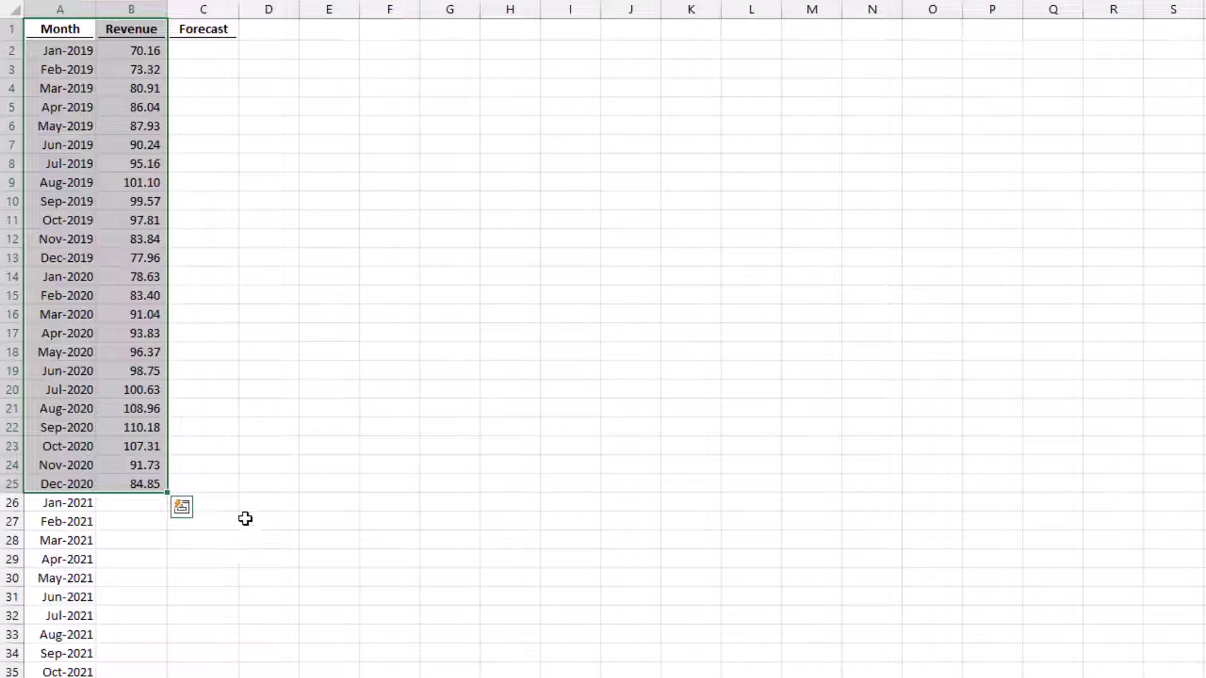
drag(83, 500, 206, 644)
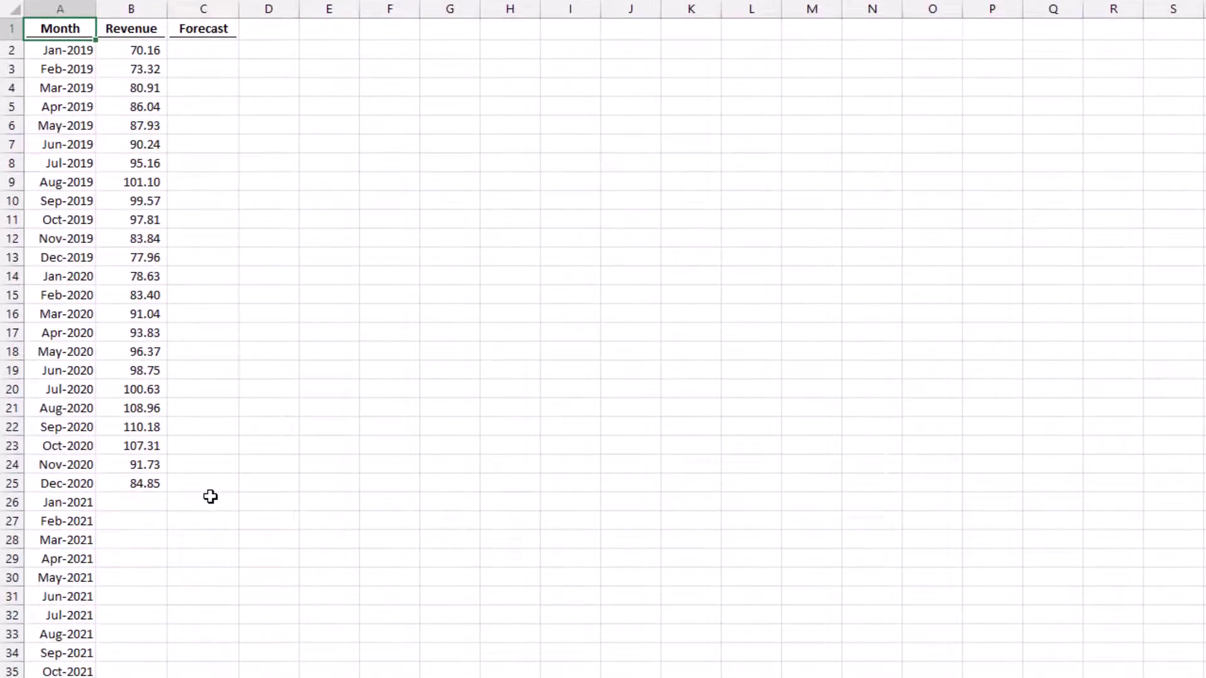
- Start a FORECAST.ETS formula in C26 using A26's Jan-2021 date as the target date
click(210, 497)
scroll(205, 350, down, 5)
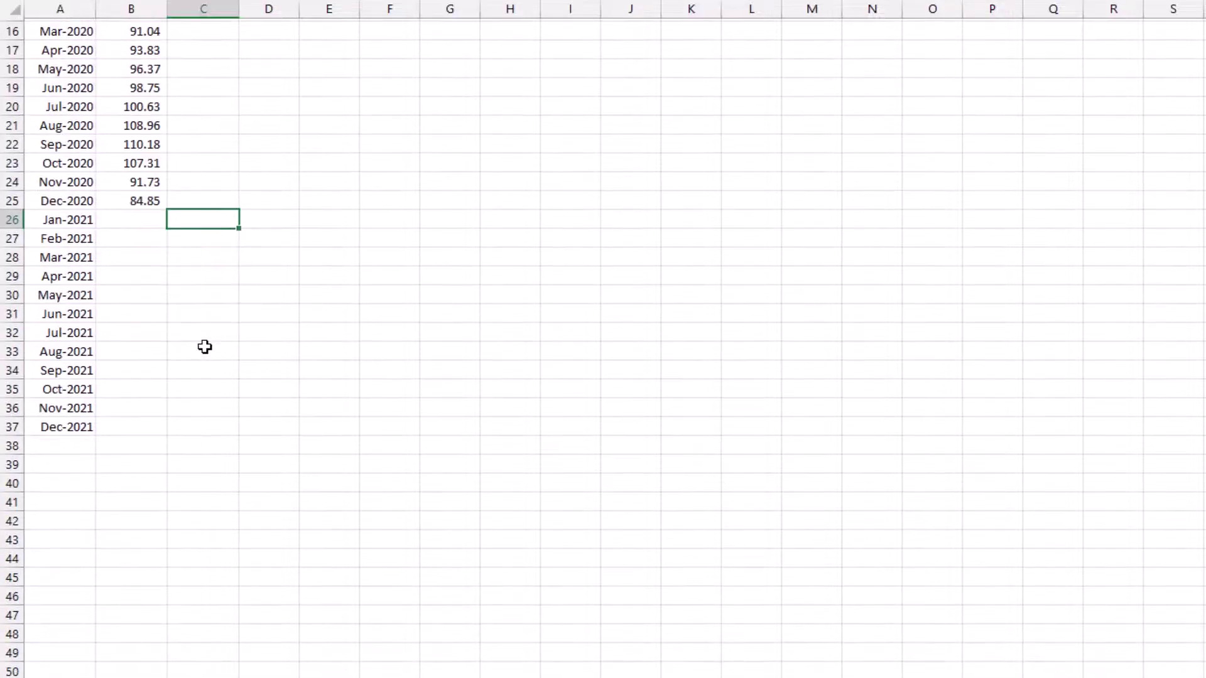
text(=FORE)
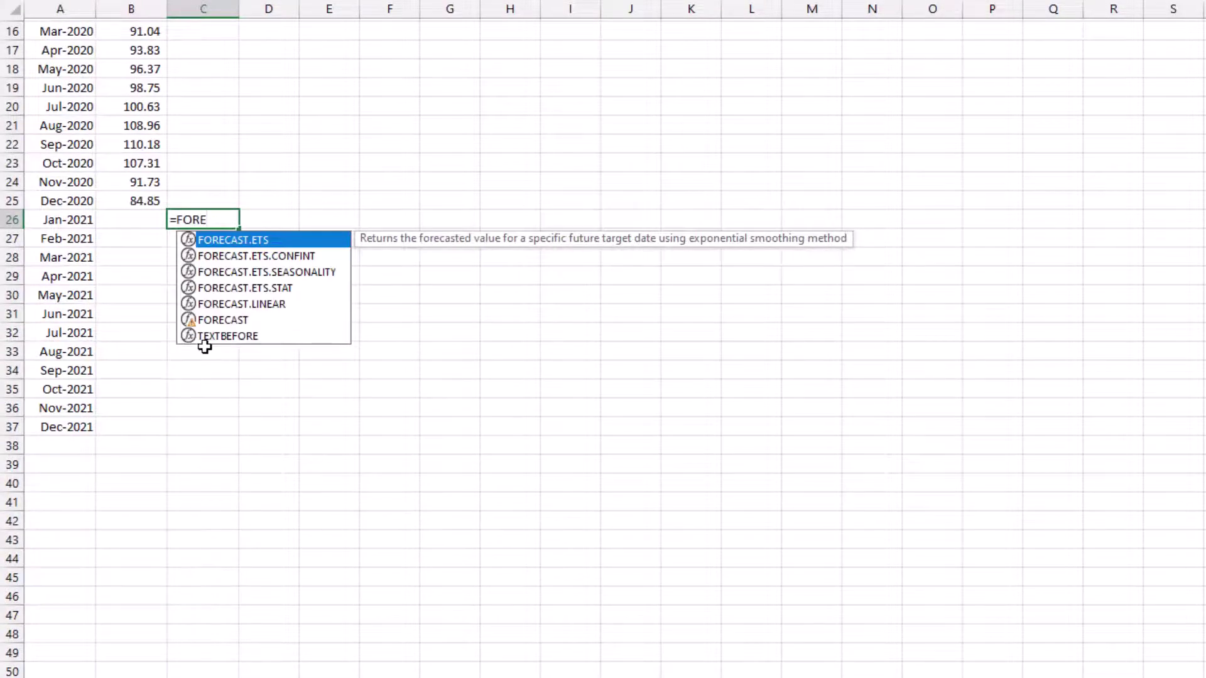
key(Tab)
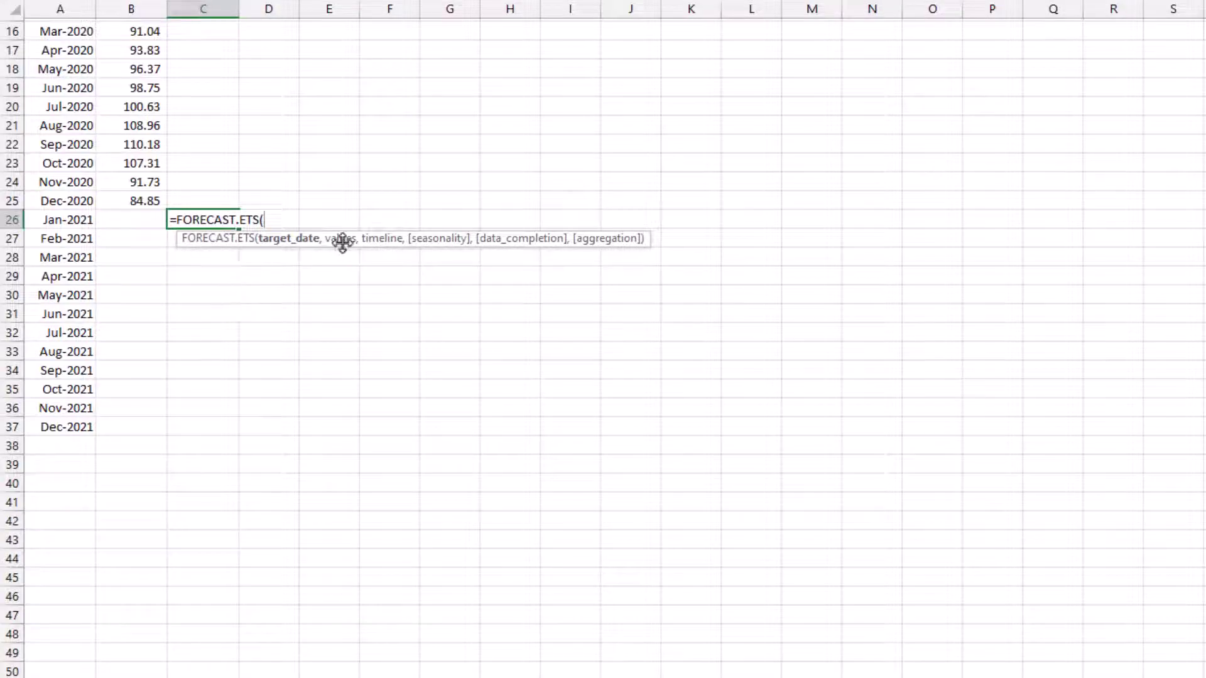
click(59, 216)
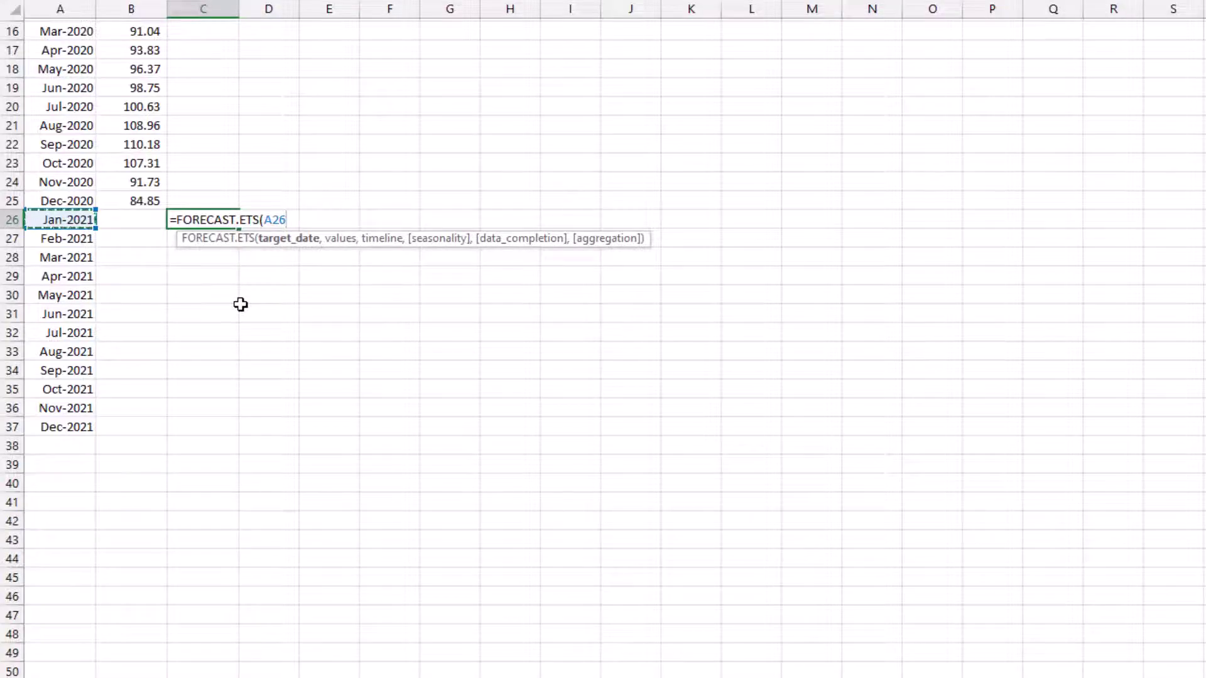
- Add revenue B2:B25 as the values and dates A2:A25 as the timeline
text(,)
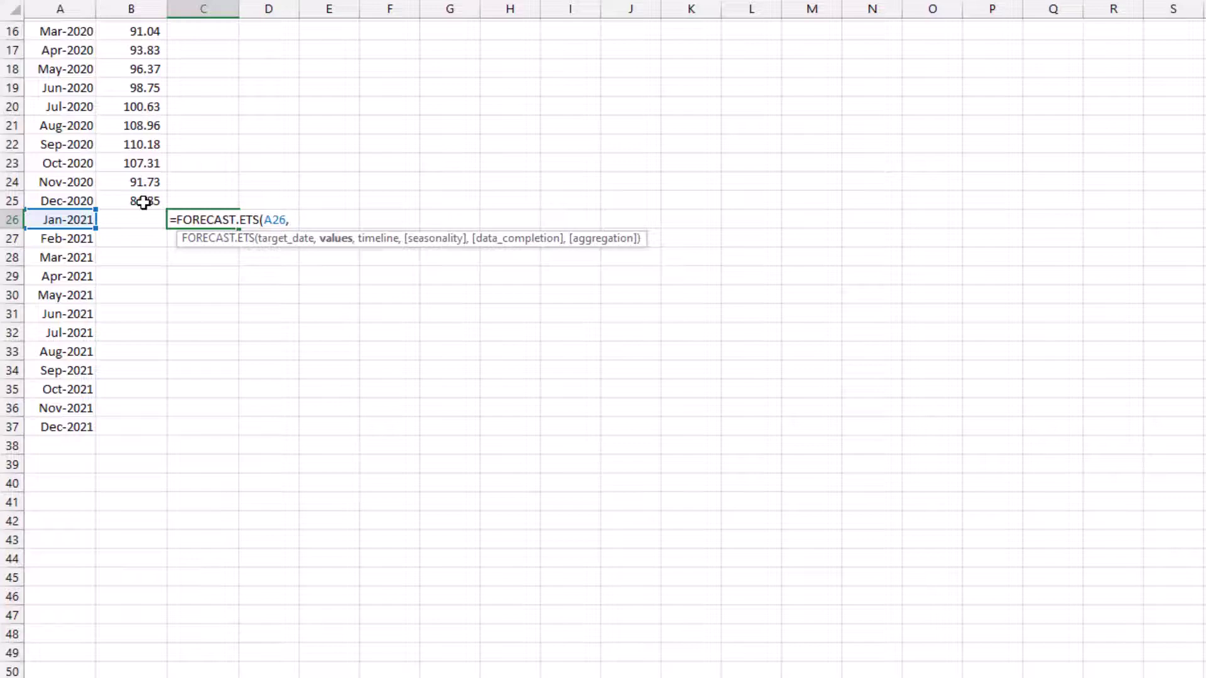
drag(143, 202, 132, 48)
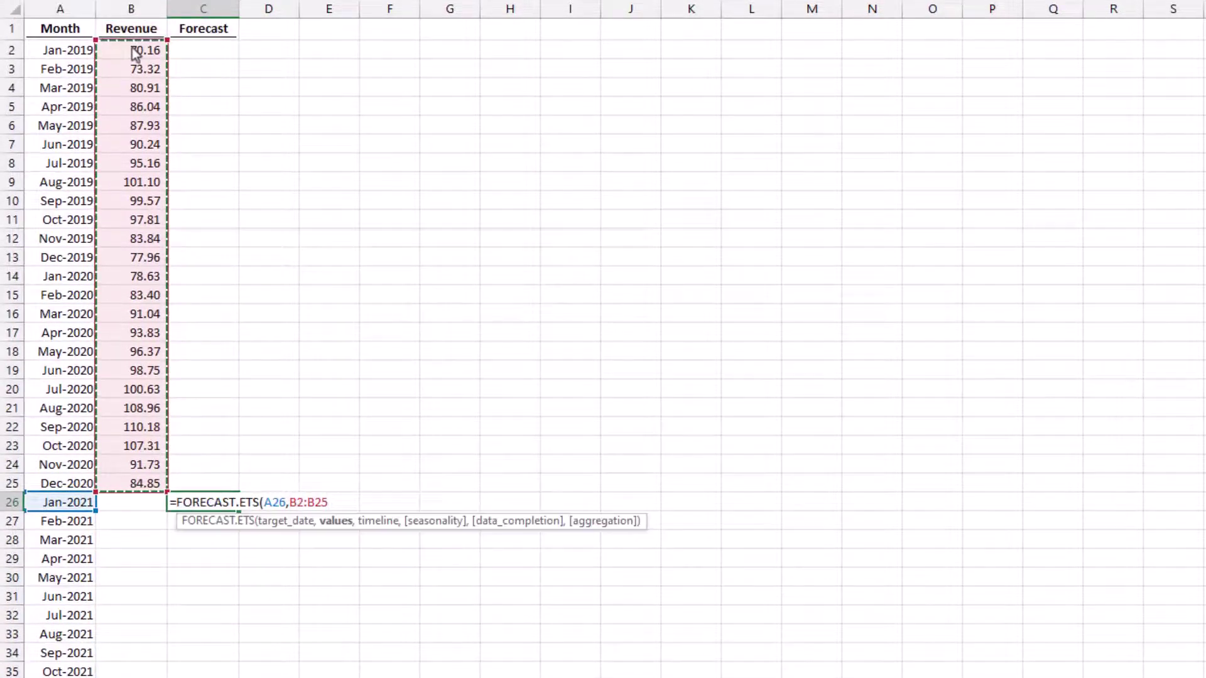
text(,)
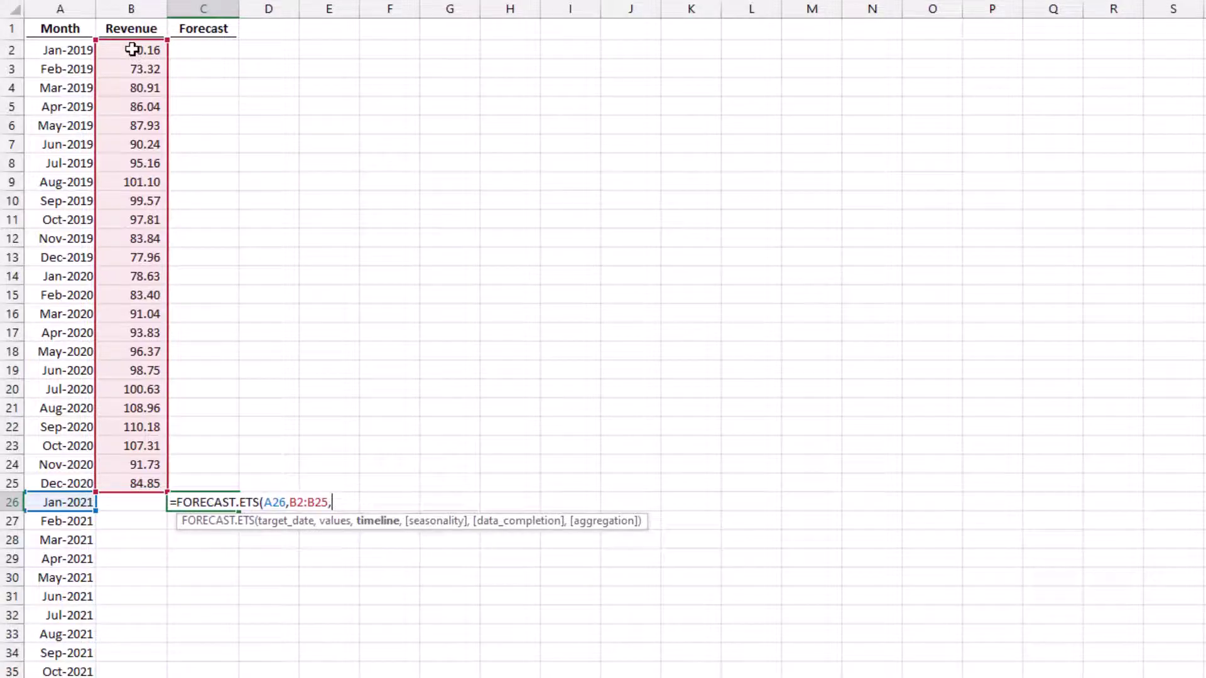
drag(75, 50, 60, 483)
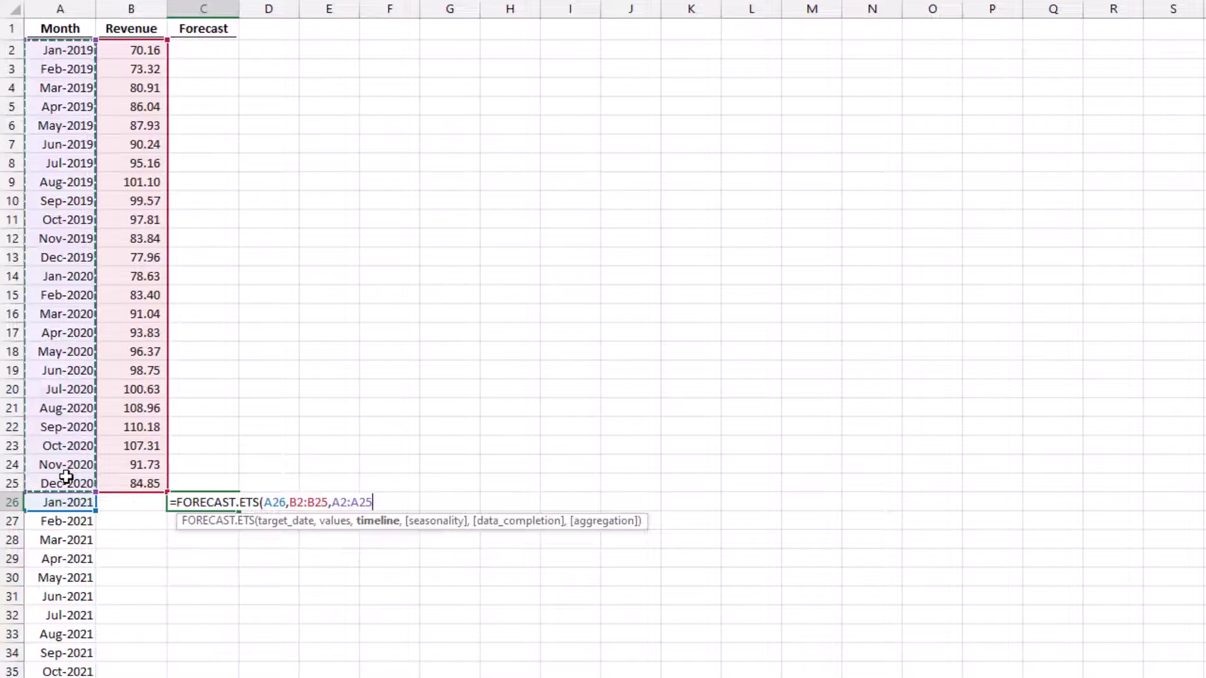
- Make both ranges absolute, add seasonality 12, and commit so C26 shows 87.01
click(291, 503)
drag(292, 502, 400, 502)
key(F4)
click(364, 502)
key(F4)
double_click(410, 502)
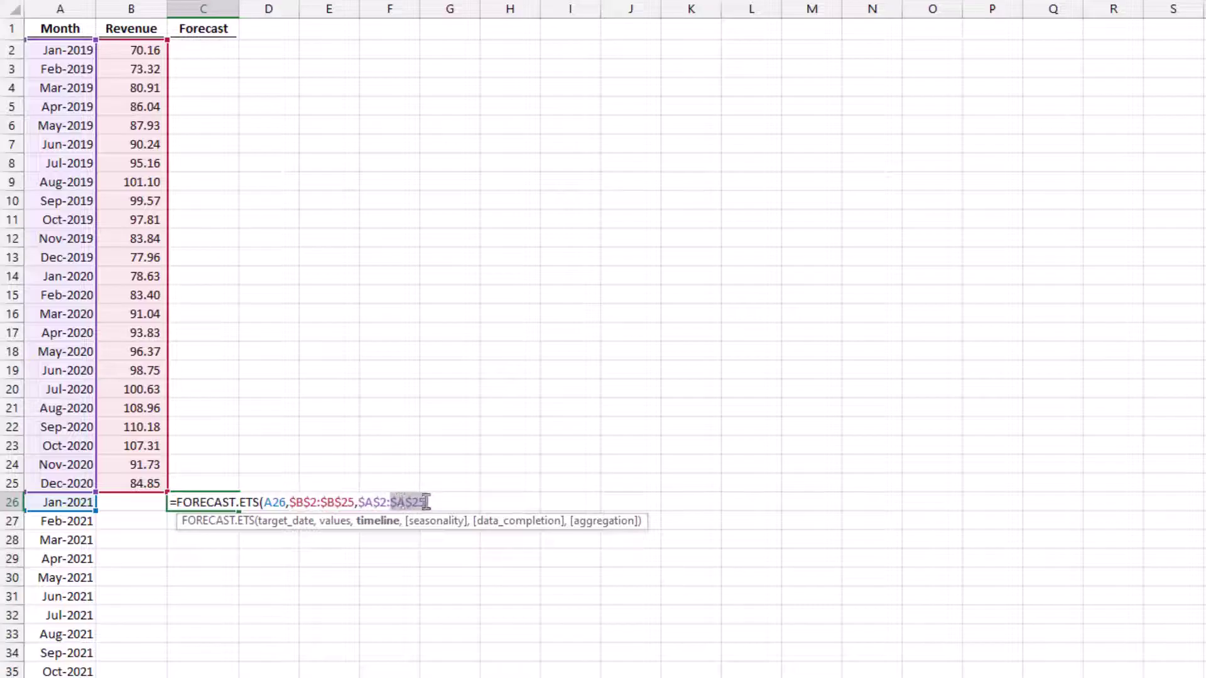
click(428, 502)
text(,)
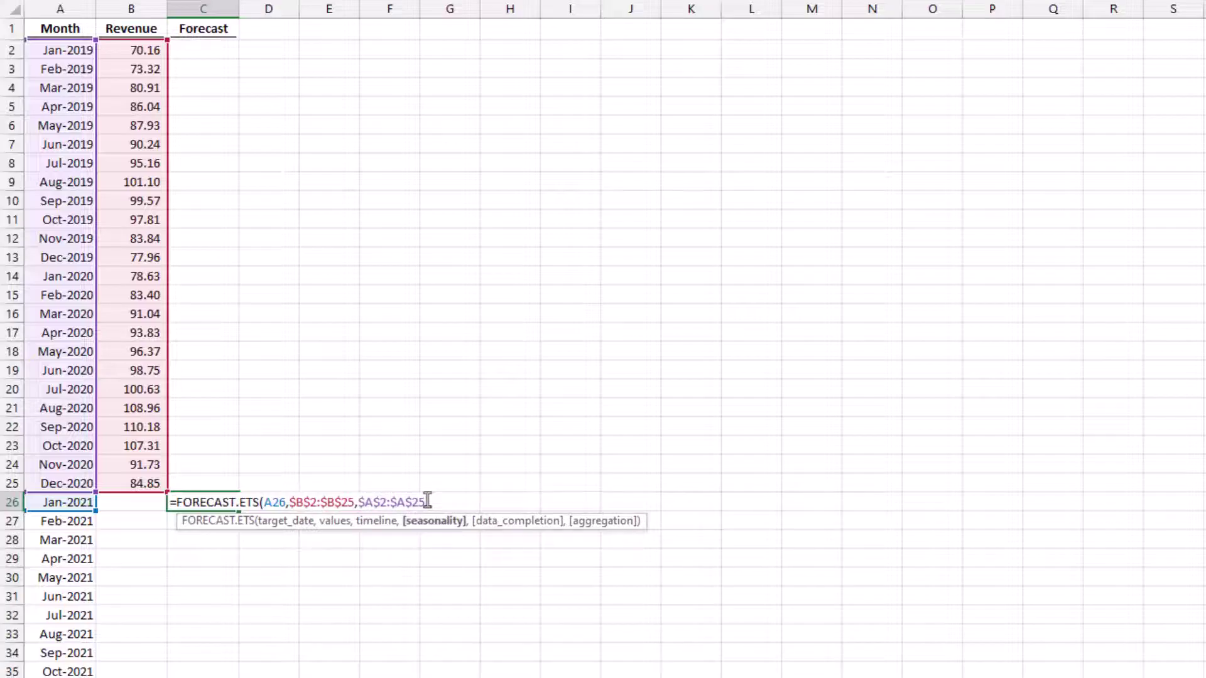
text(12)
text())
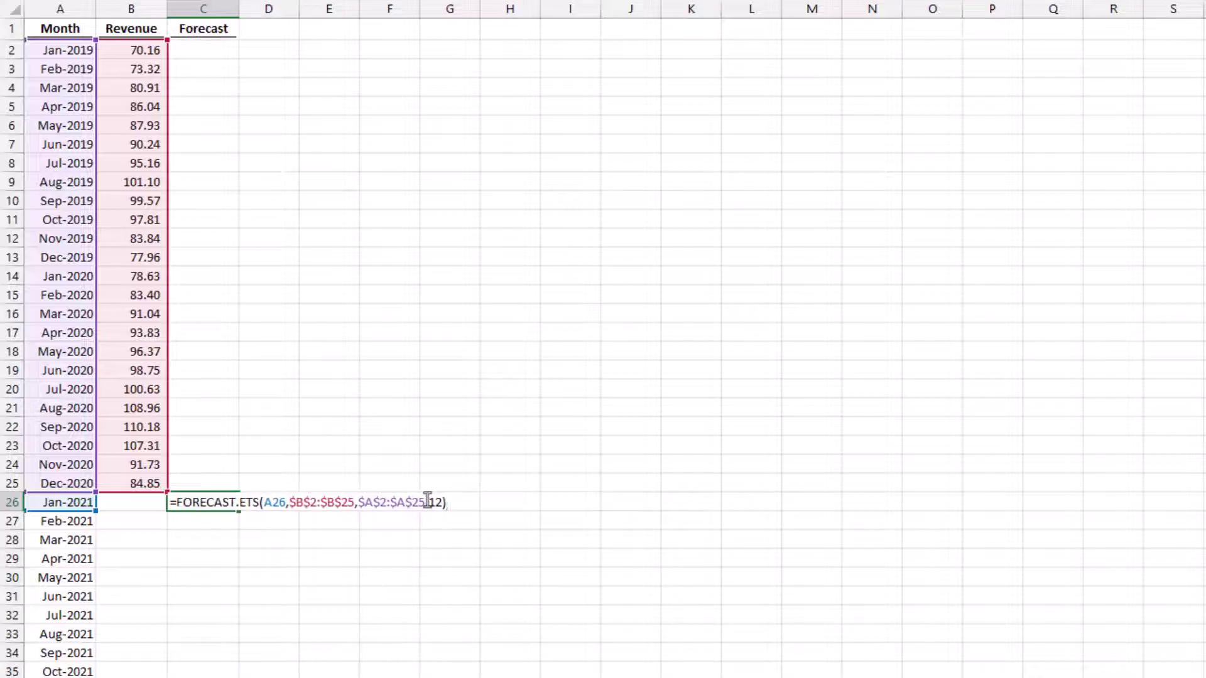
key(Return)
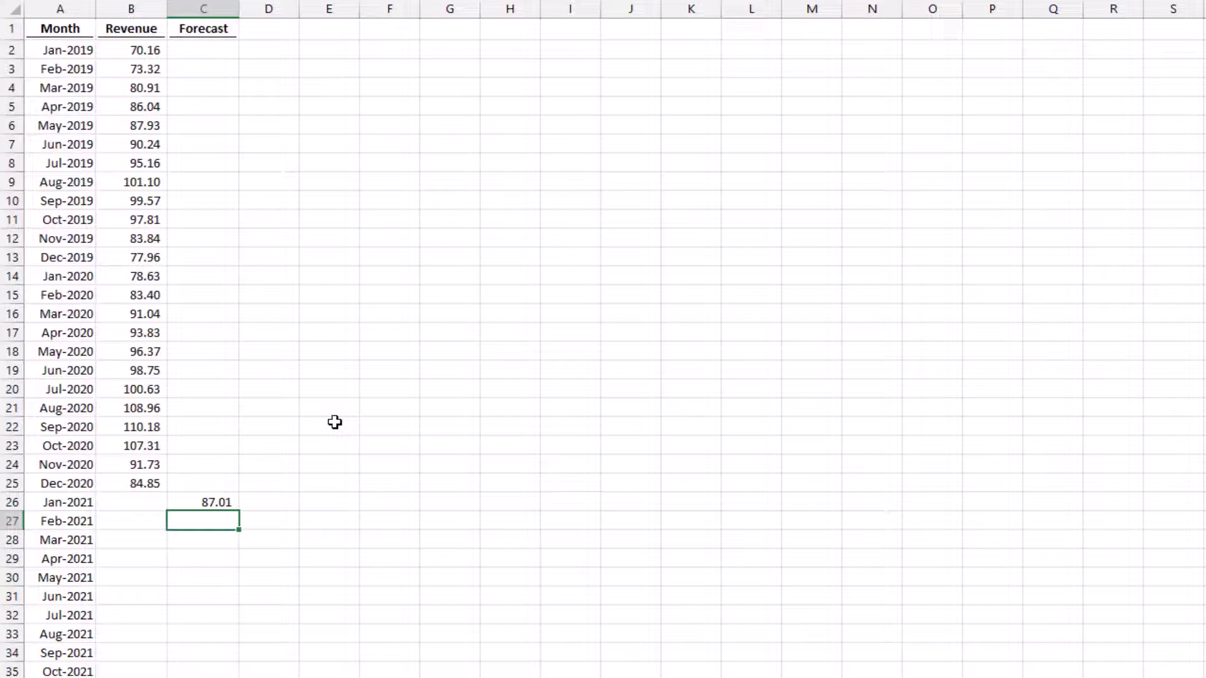
- Fill the C26 forecast formula down through C37
scroll(305, 399, down, 3)
scroll(302, 396, down, 3)
click(224, 162)
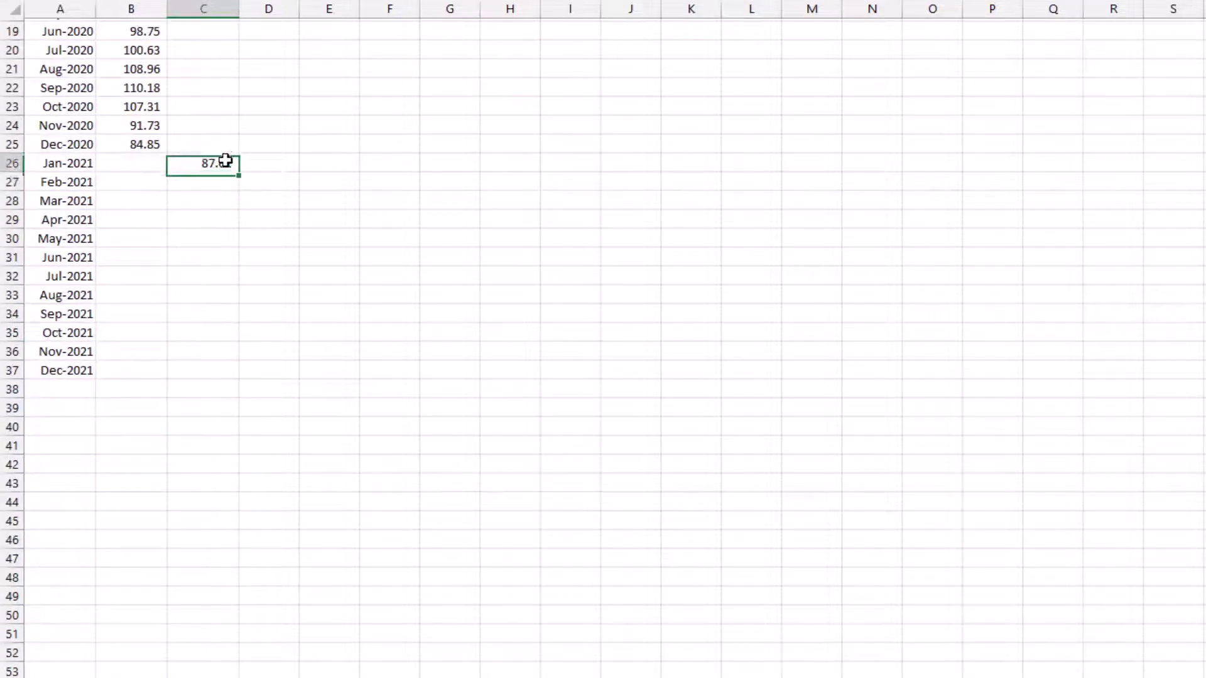
drag(239, 172, 235, 375)
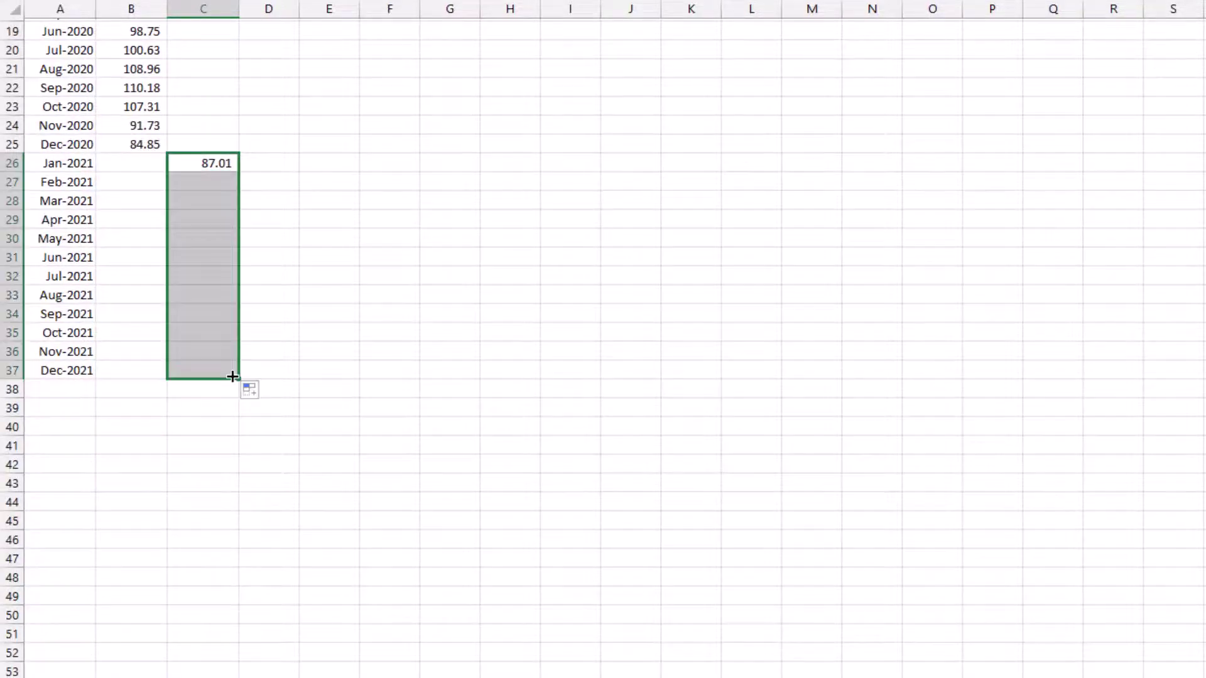
- Link C25 to B25 so the Forecast column starts with Dec-2020's 84.85
click(200, 142)
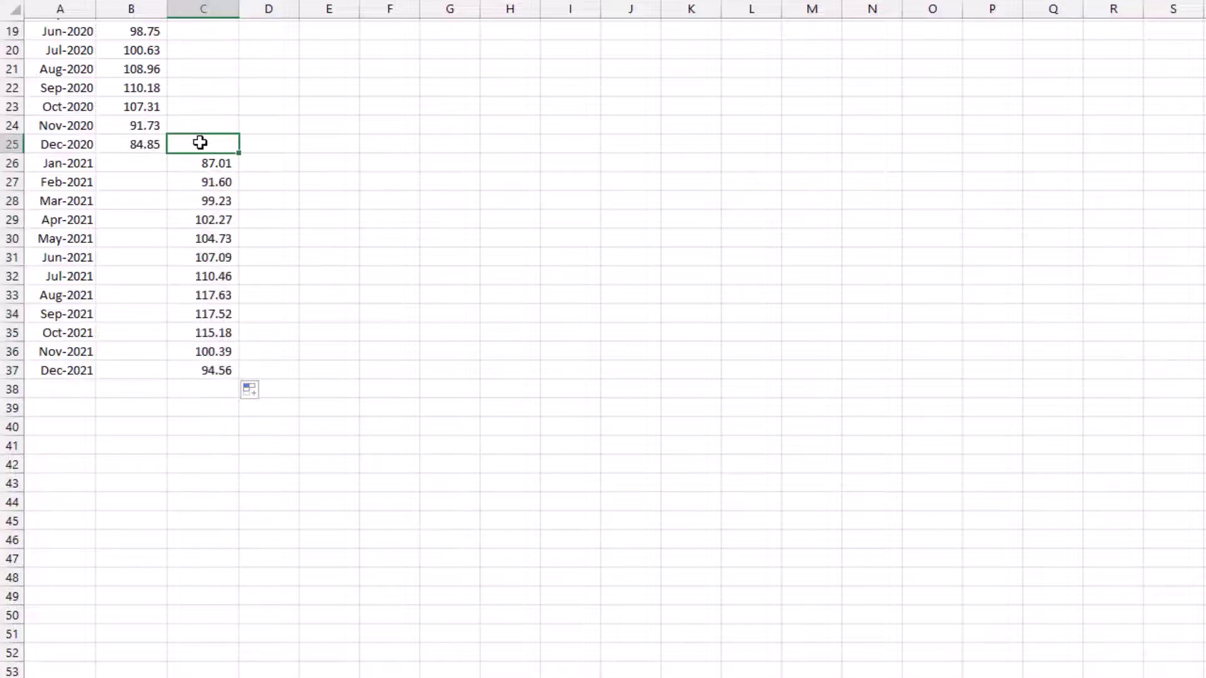
text(=)
key(Left)
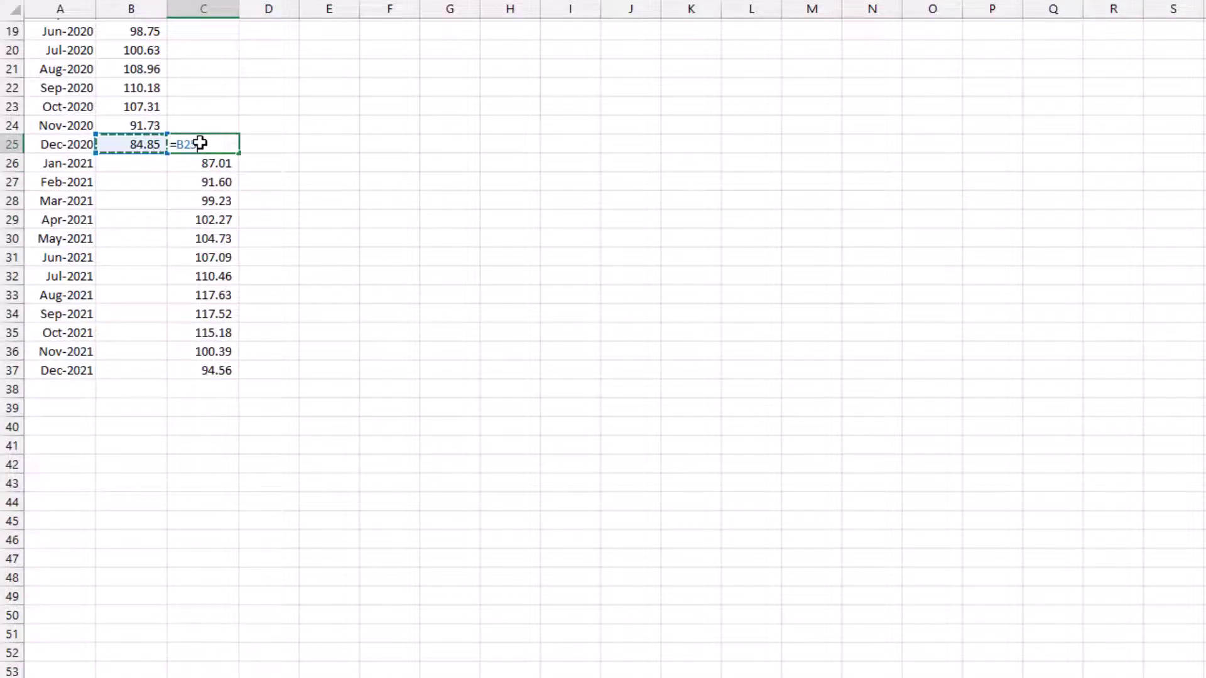
key(Return)
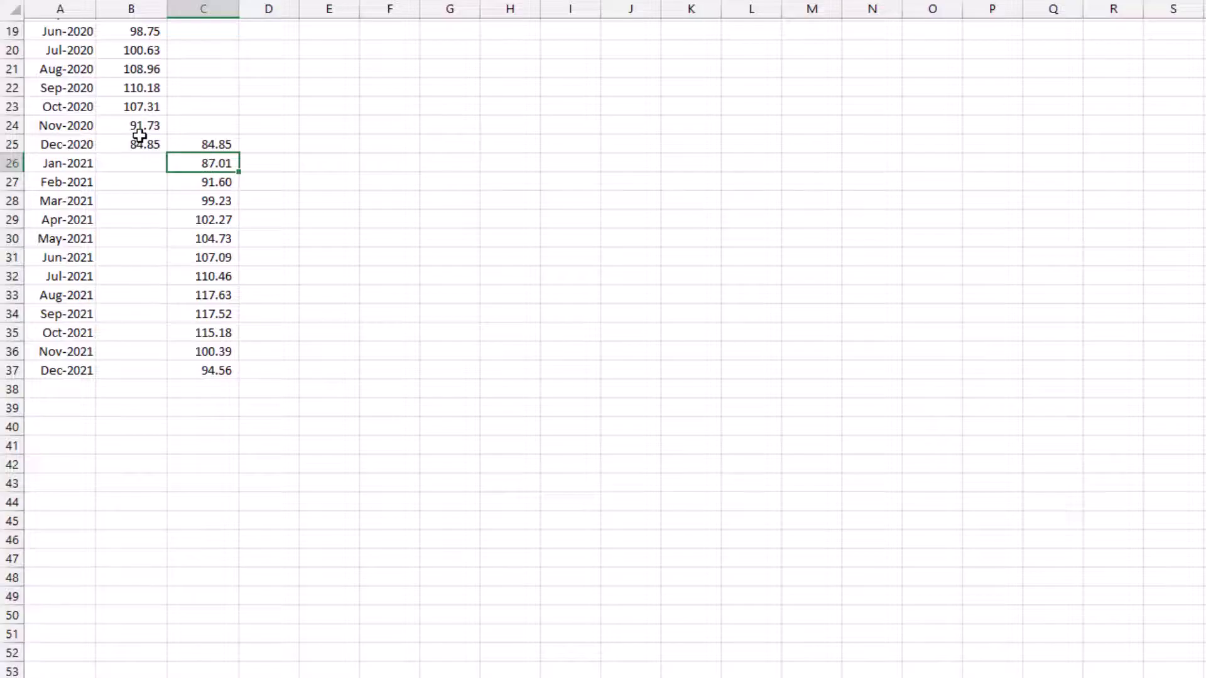
drag(140, 142, 182, 142)
scroll(248, 152, up, 3)
scroll(248, 152, up, 3)
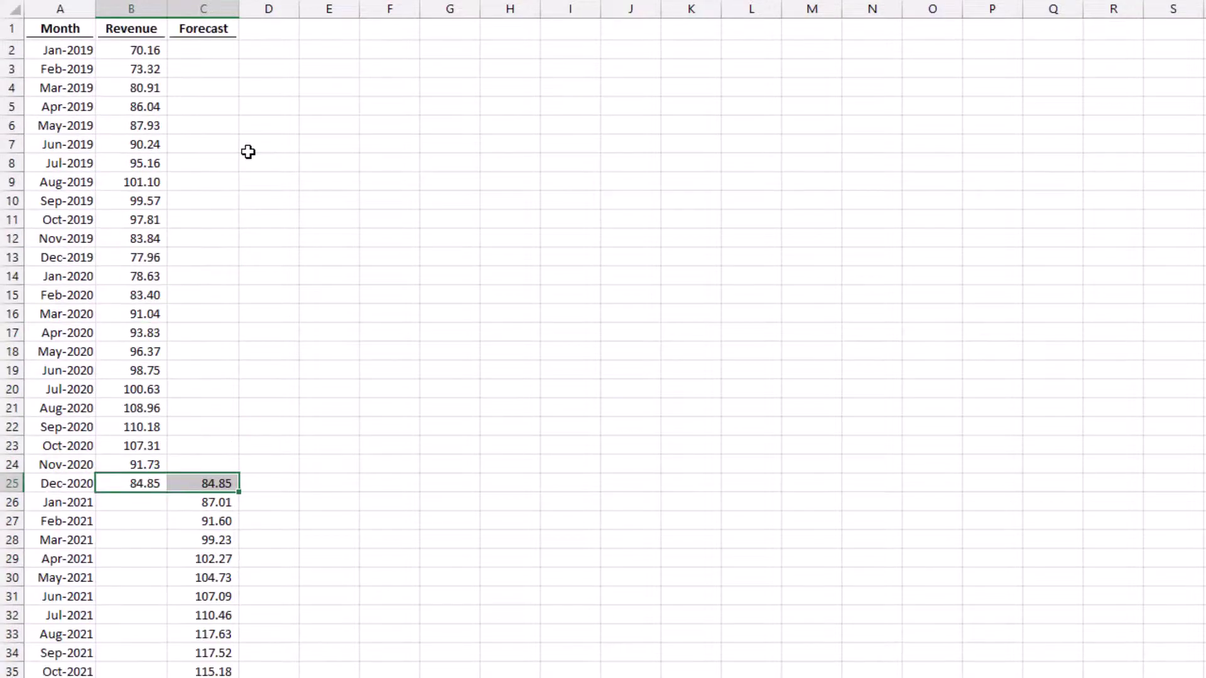
- Insert a 2-D line chart of A1:C38, then move it beside the data and enlarge it
drag(84, 34, 216, 671)
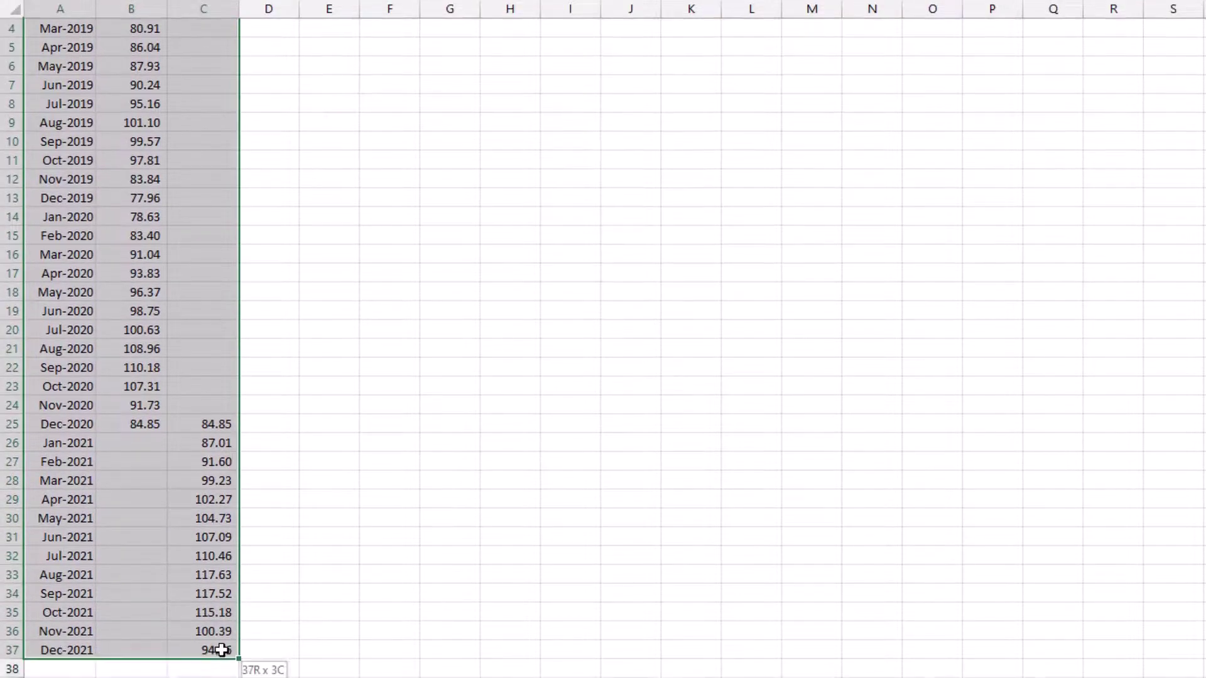
click(142, 15)
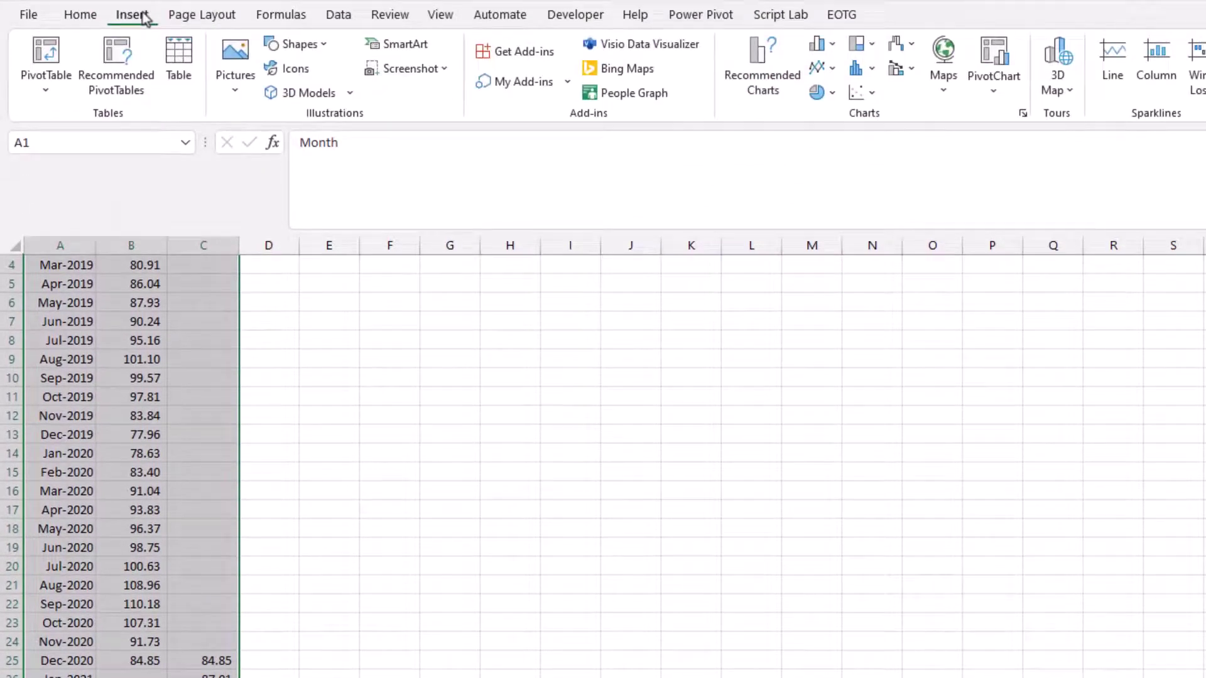
click(830, 69)
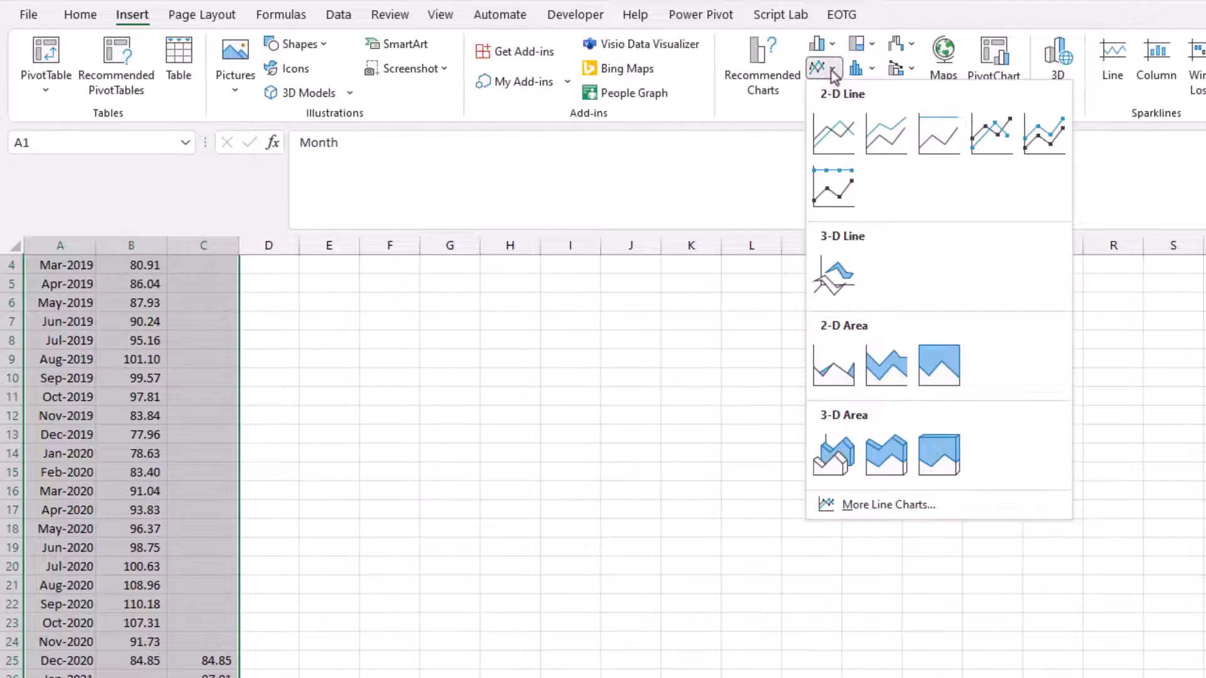
click(833, 133)
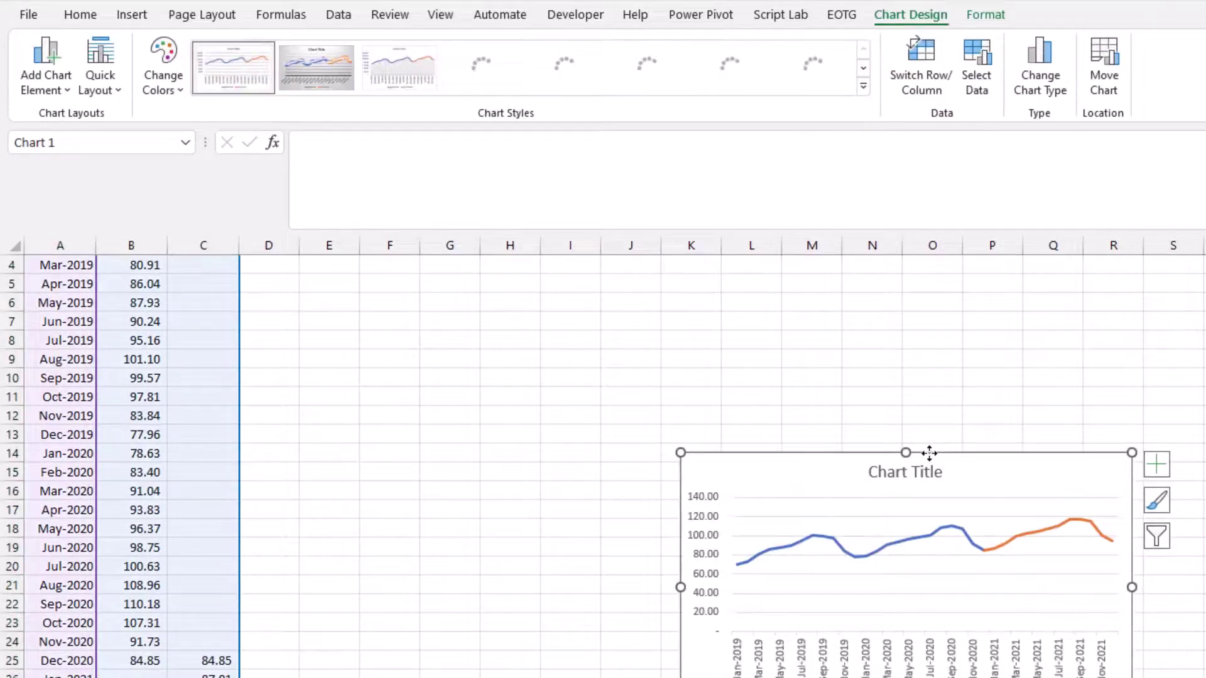
drag(957, 473, 703, 331)
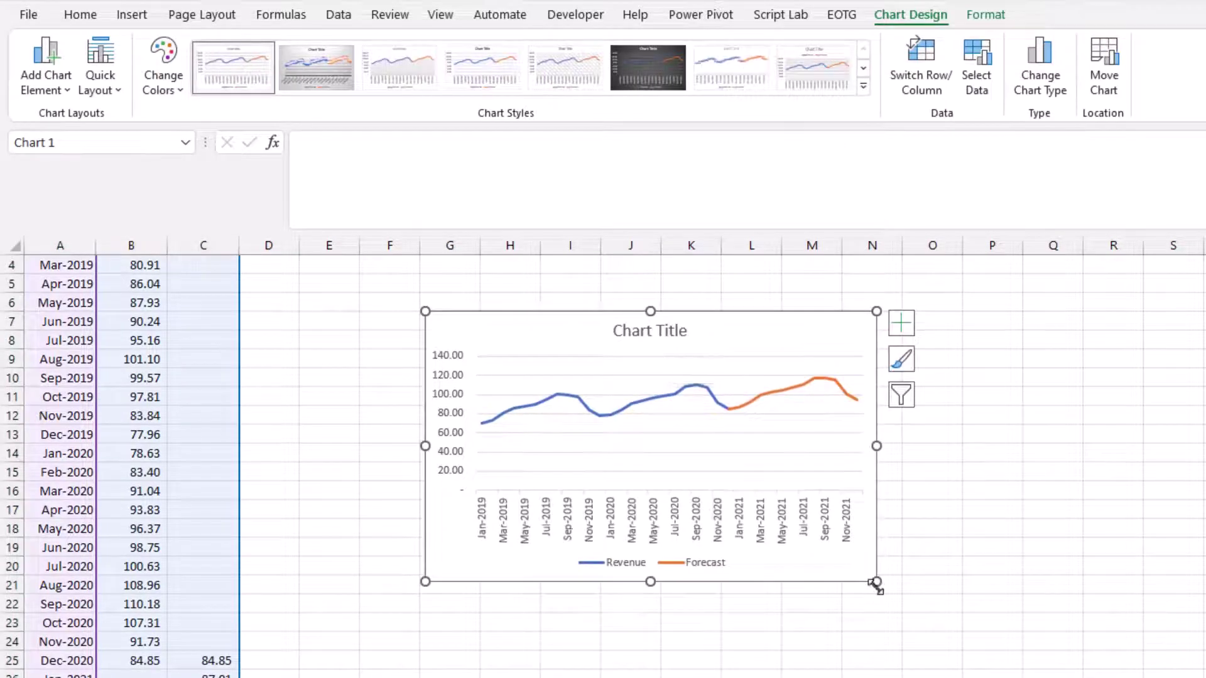
drag(876, 581, 1021, 659)
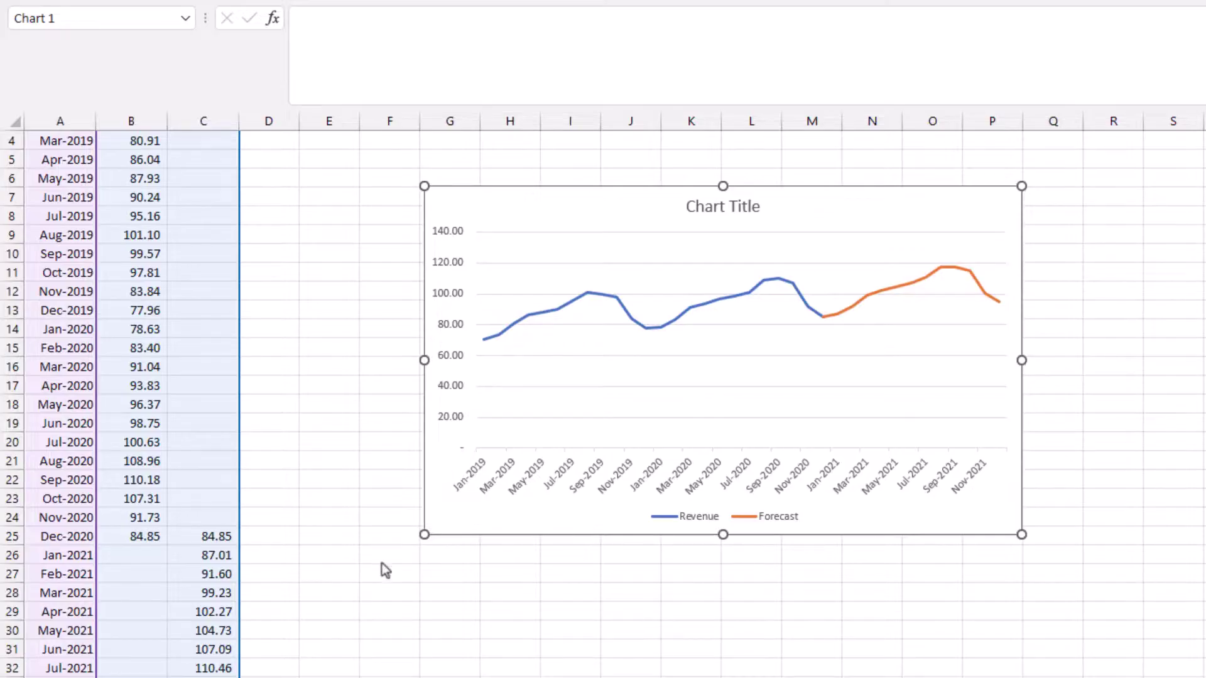
- Delete the seasonality 12 from C26's FORECAST.ETS formula so Jan-2021 returns 84.07
click(213, 534)
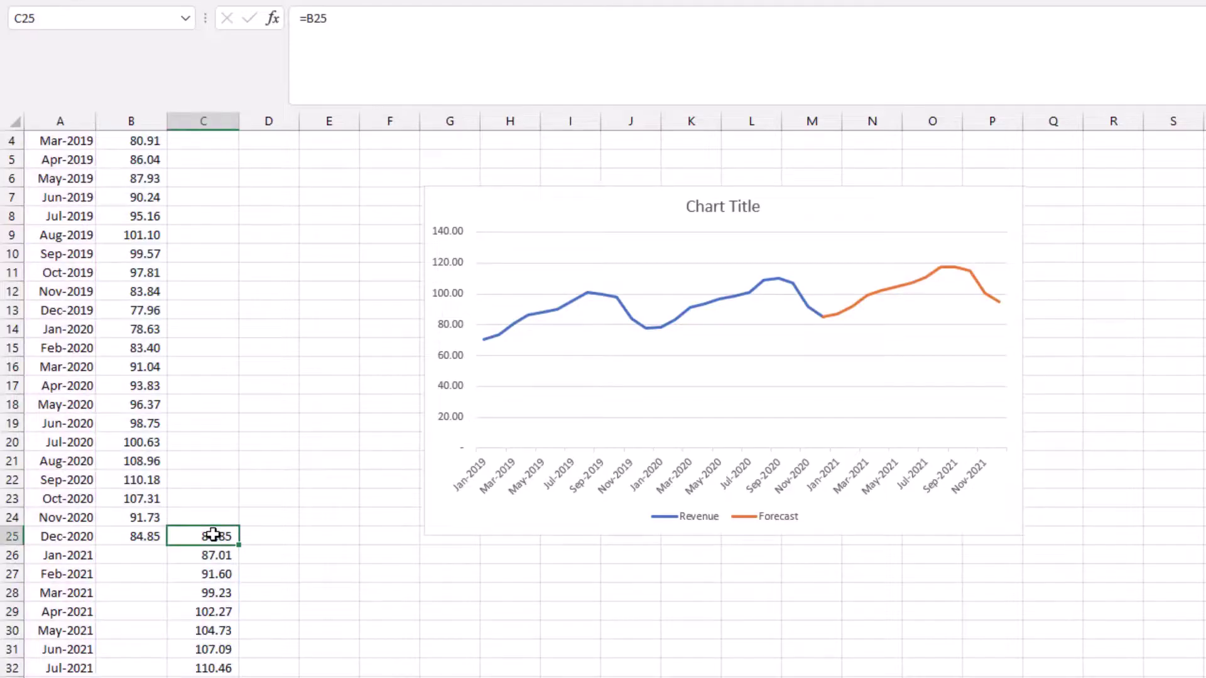
click(212, 555)
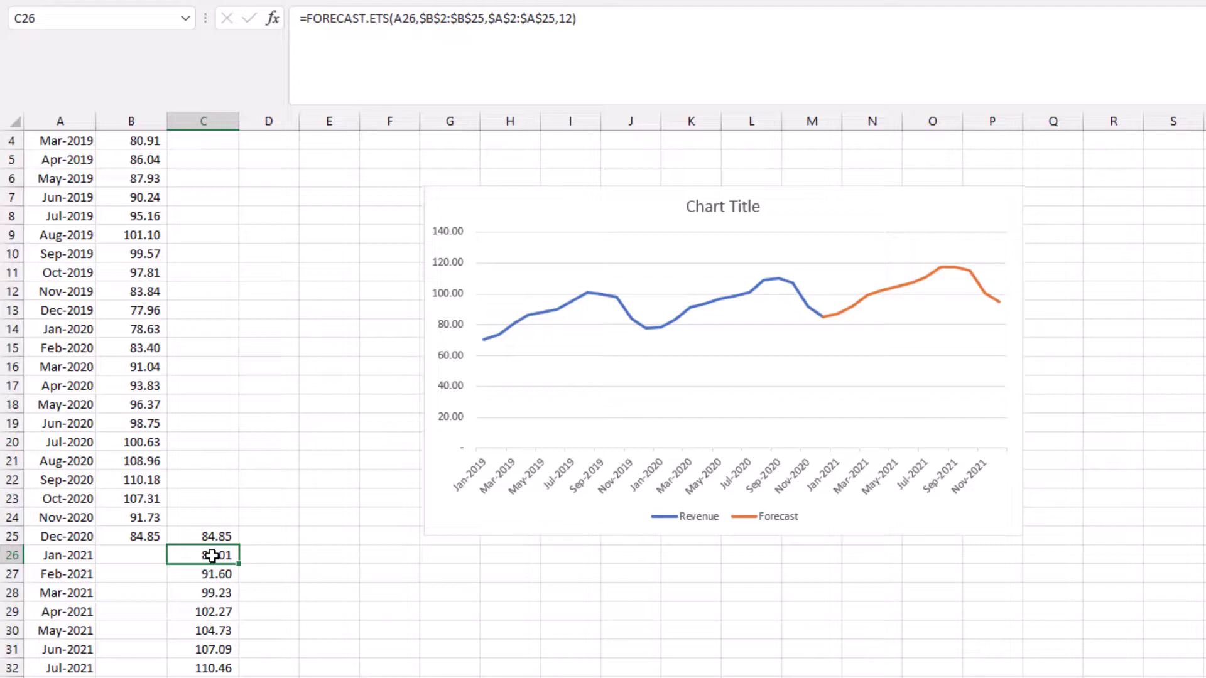
click(571, 19)
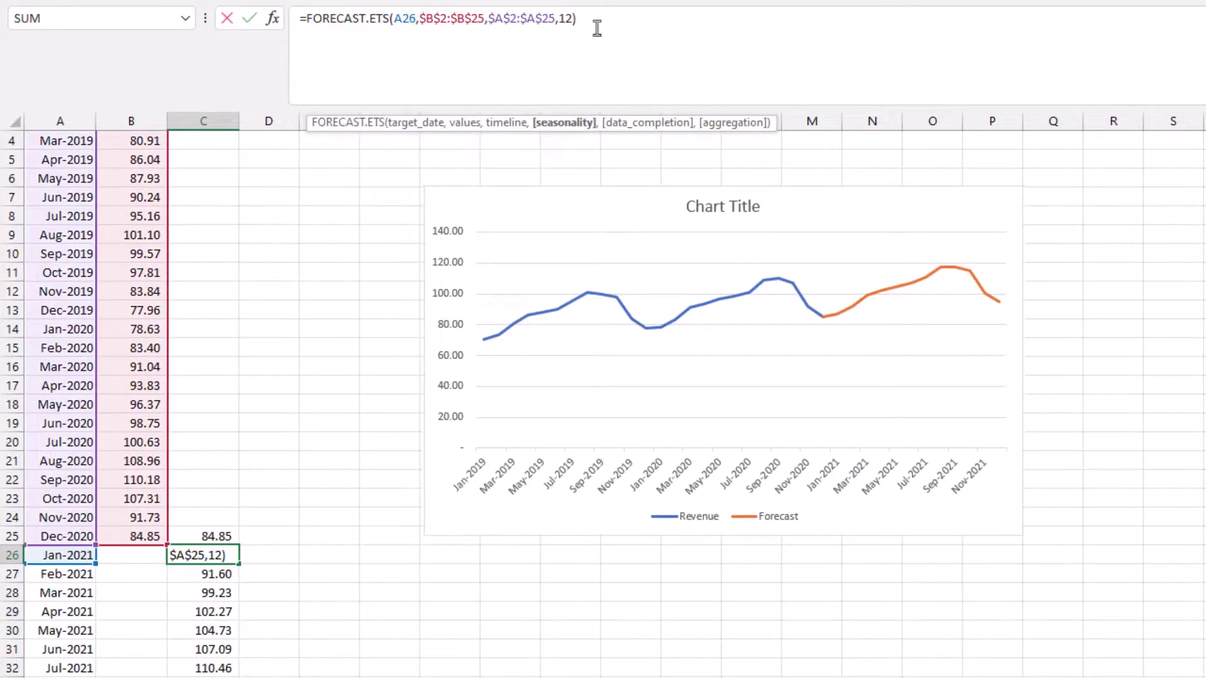
key(BackSpace)
key(BackSpace)
key(BackSpace)
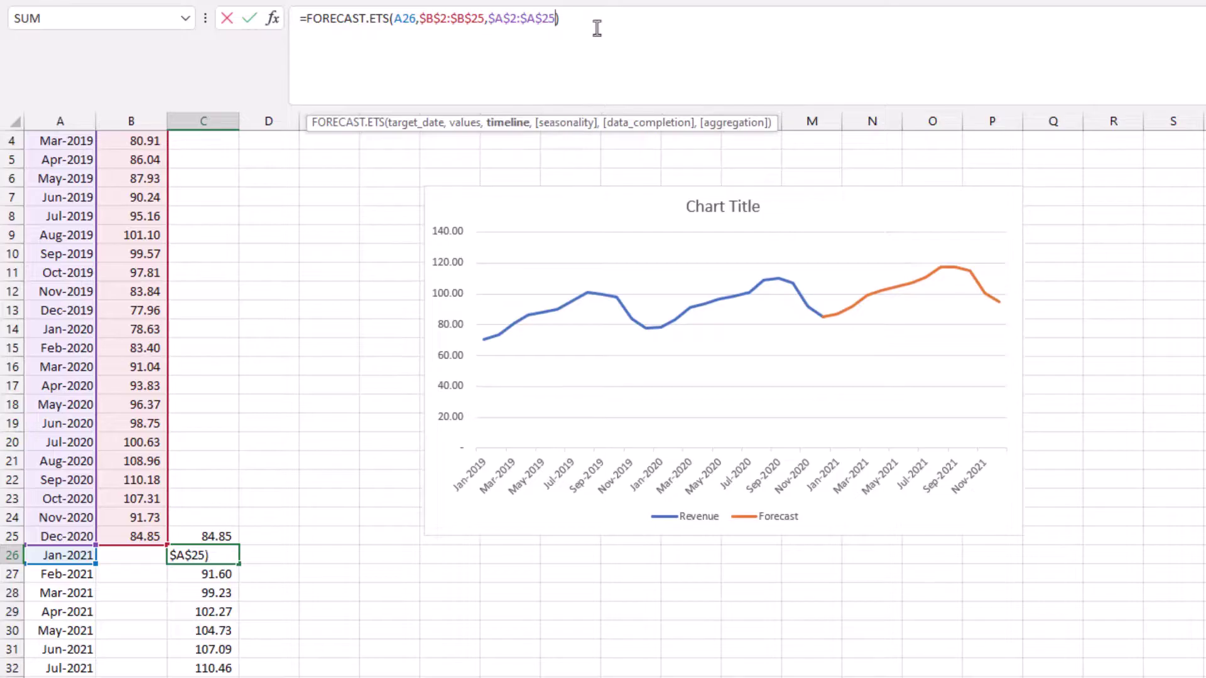
key(Return)
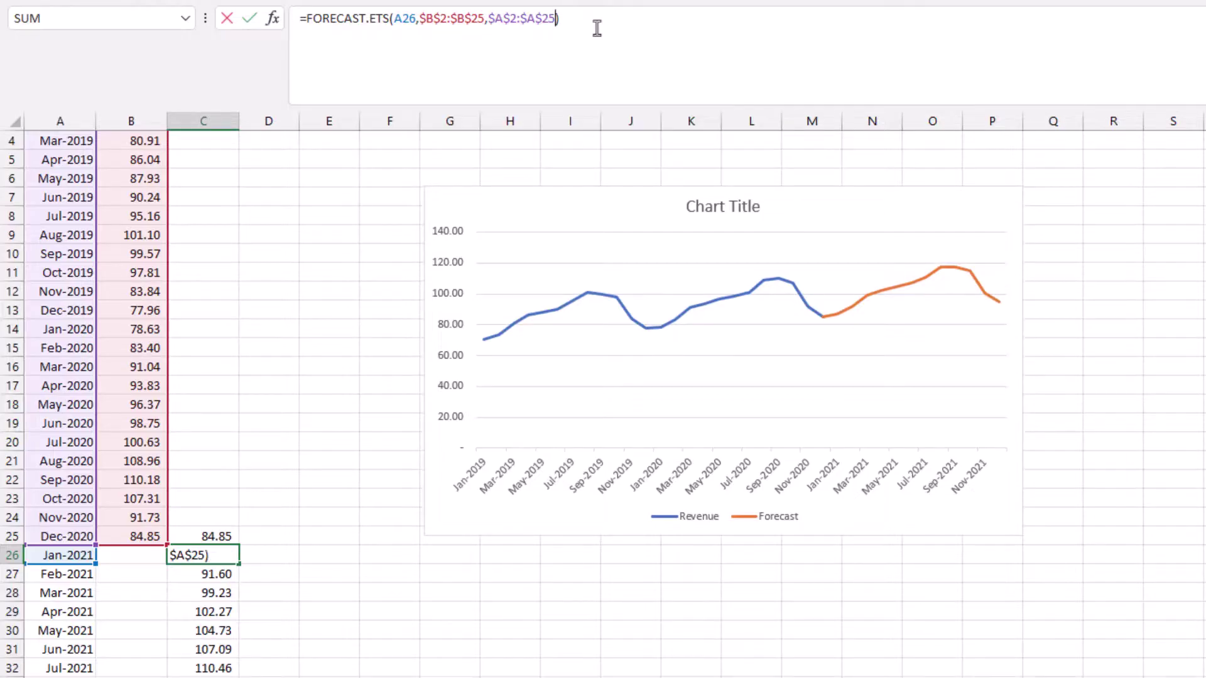
click(221, 557)
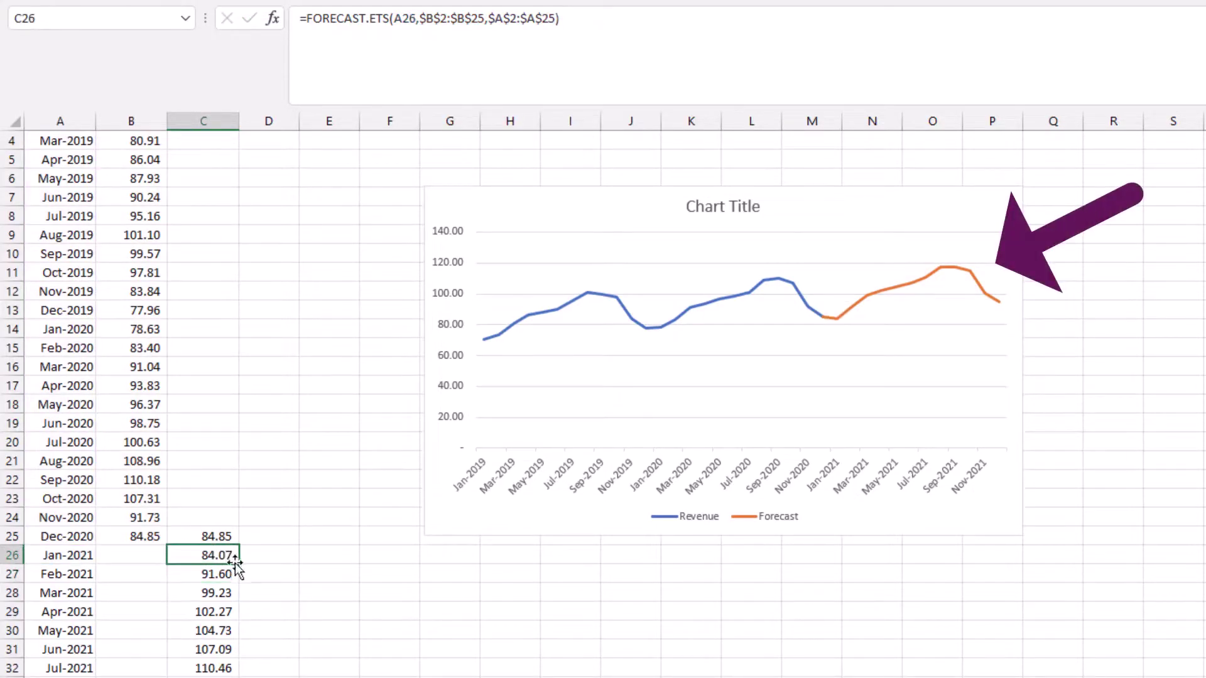
- Fill the edited C26 formula down the Forecast column, declining from 84.07 to 79.31
double_click(240, 564)
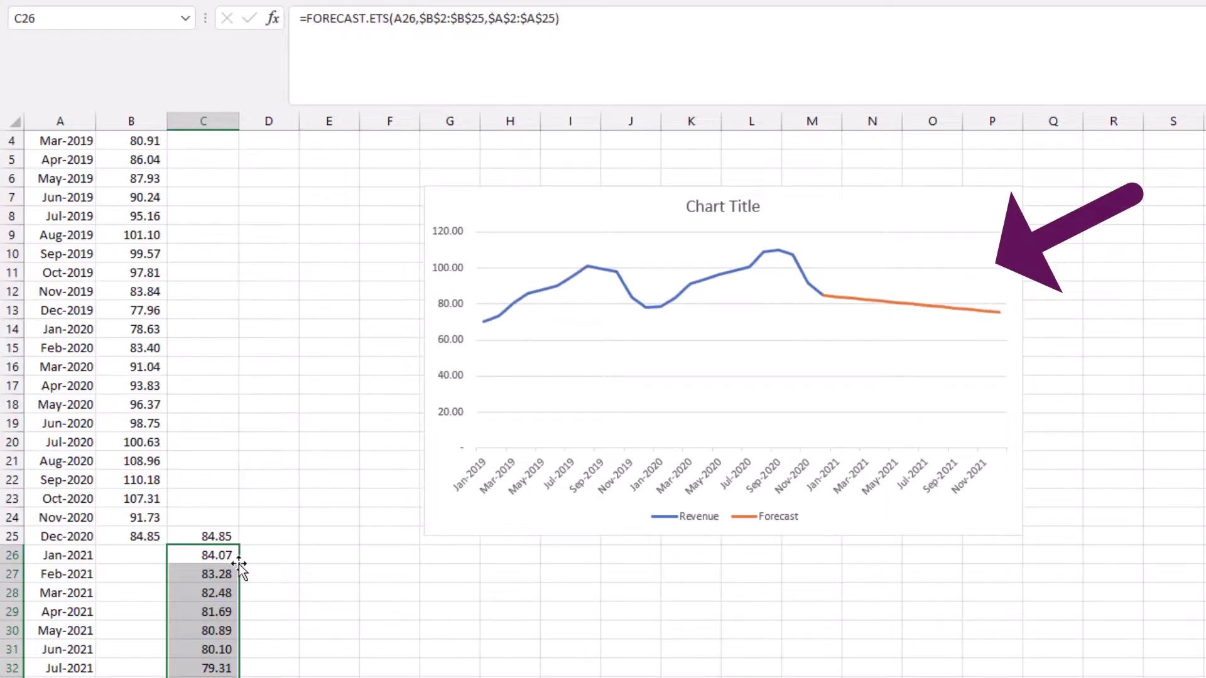